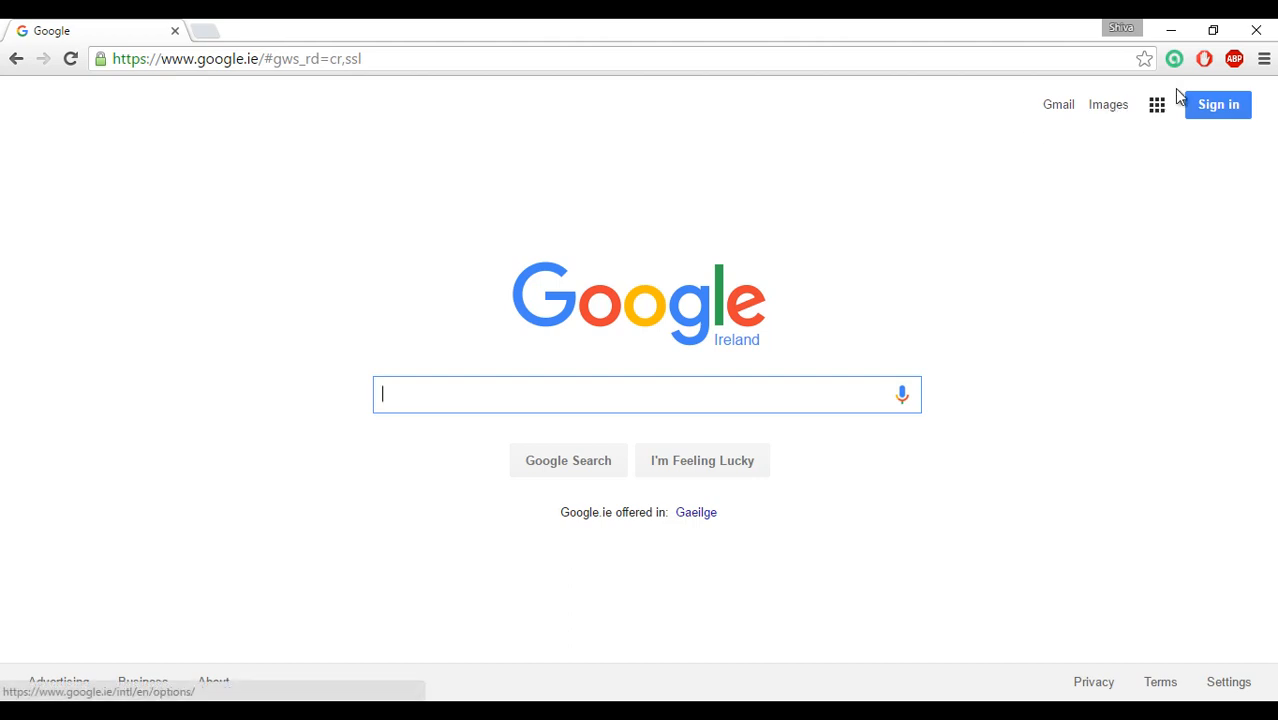
# Step: Peek at the Adblock Plus toolbar icon's context menu and dismiss it
pyautogui.rightClick(1233, 62)
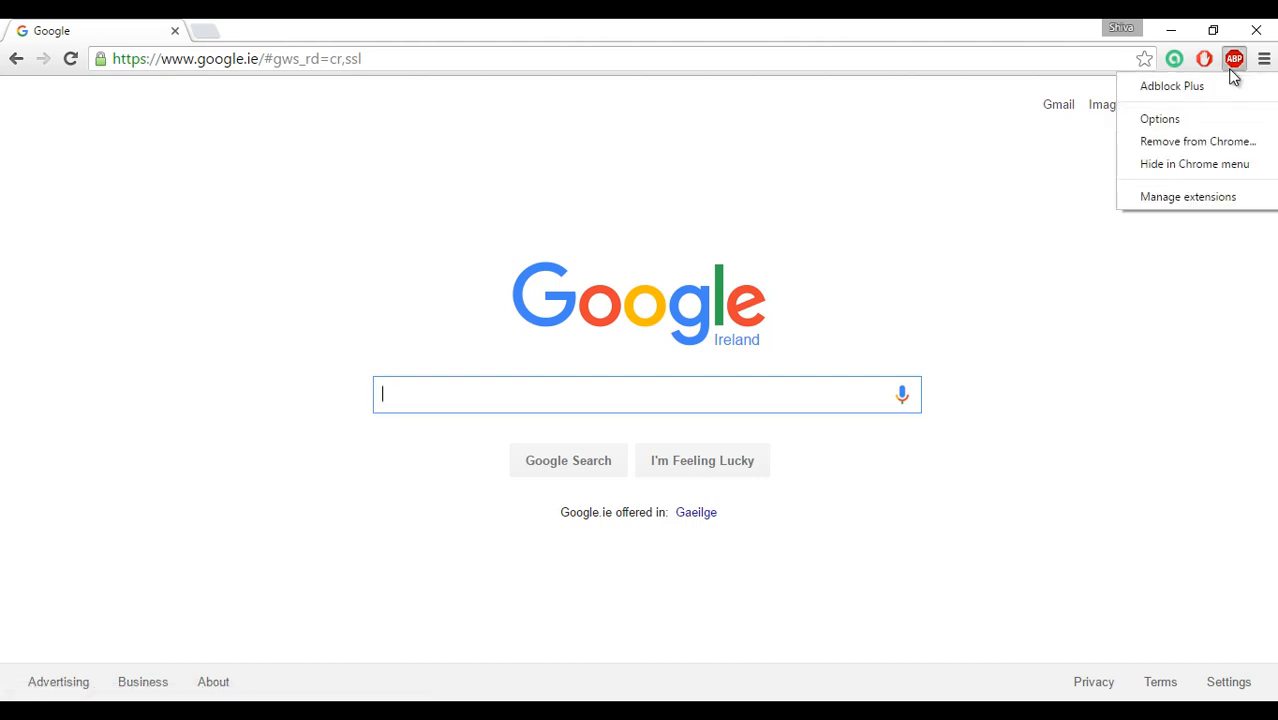
pyautogui.click(983, 194)
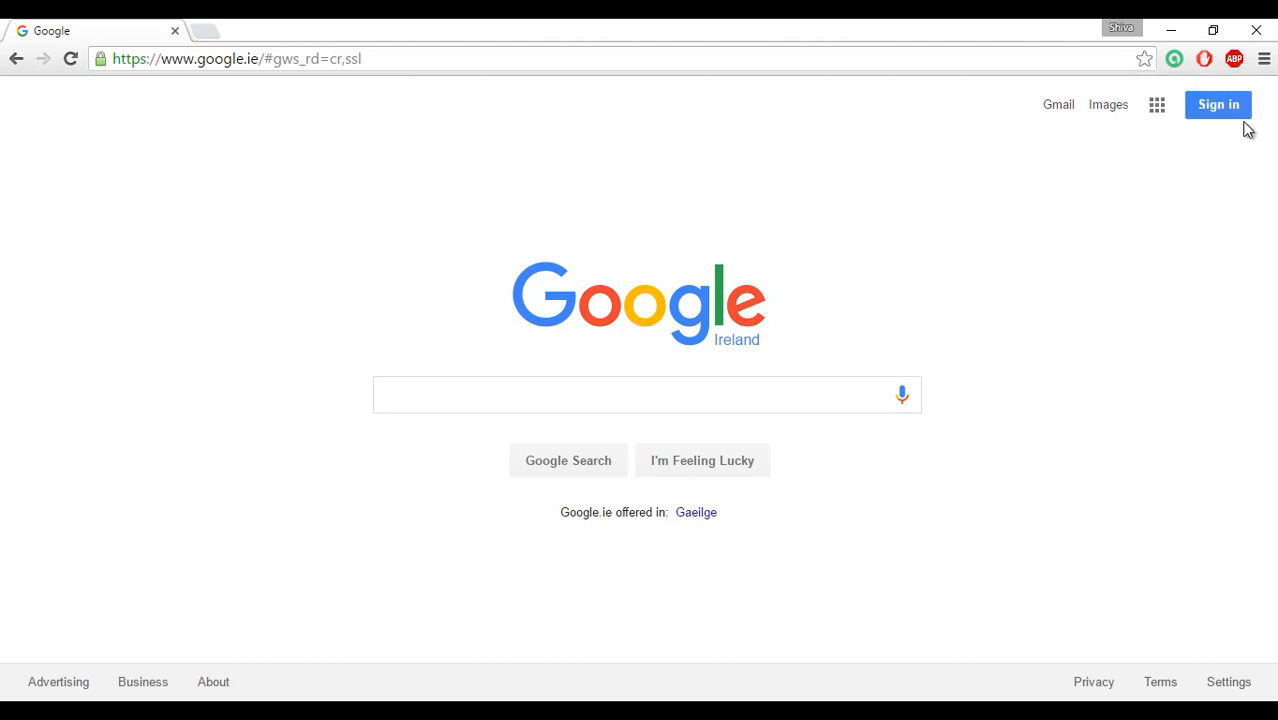
# Step: Reach the installed Extensions page through Chrome's main menu
pyautogui.click(1265, 59)
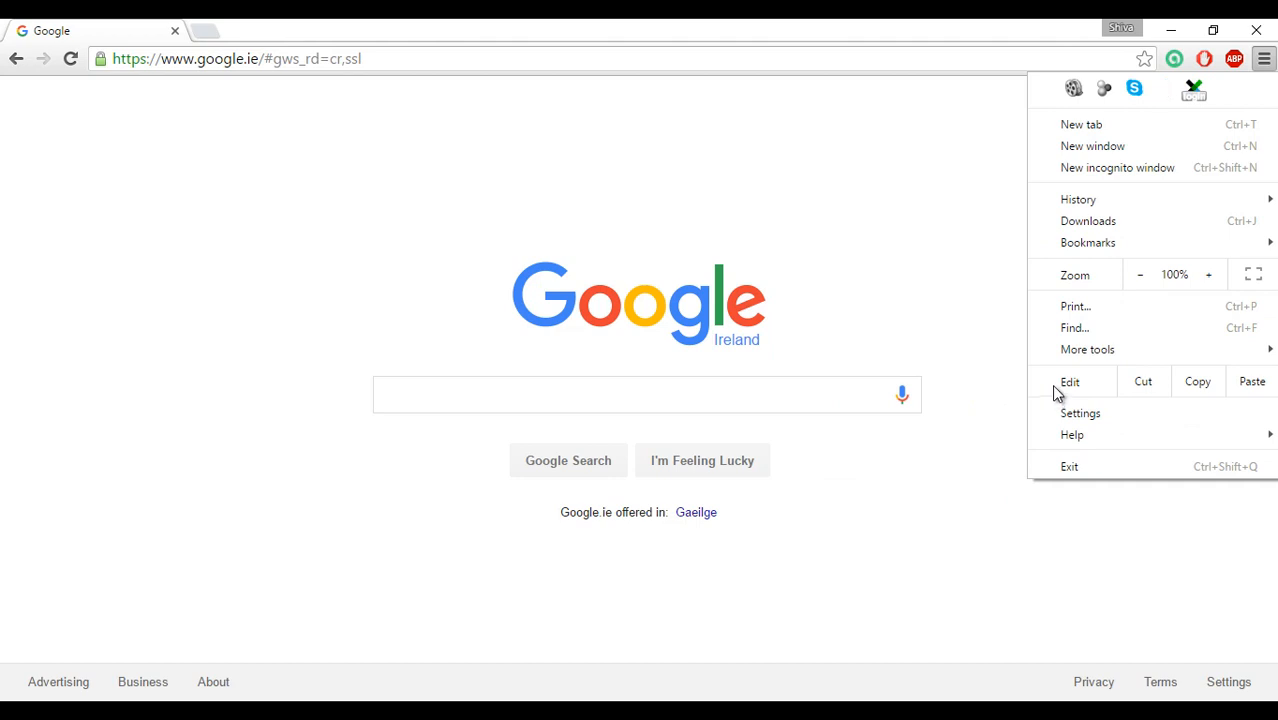
pyautogui.moveTo(1088, 349)
pyautogui.click(920, 428)
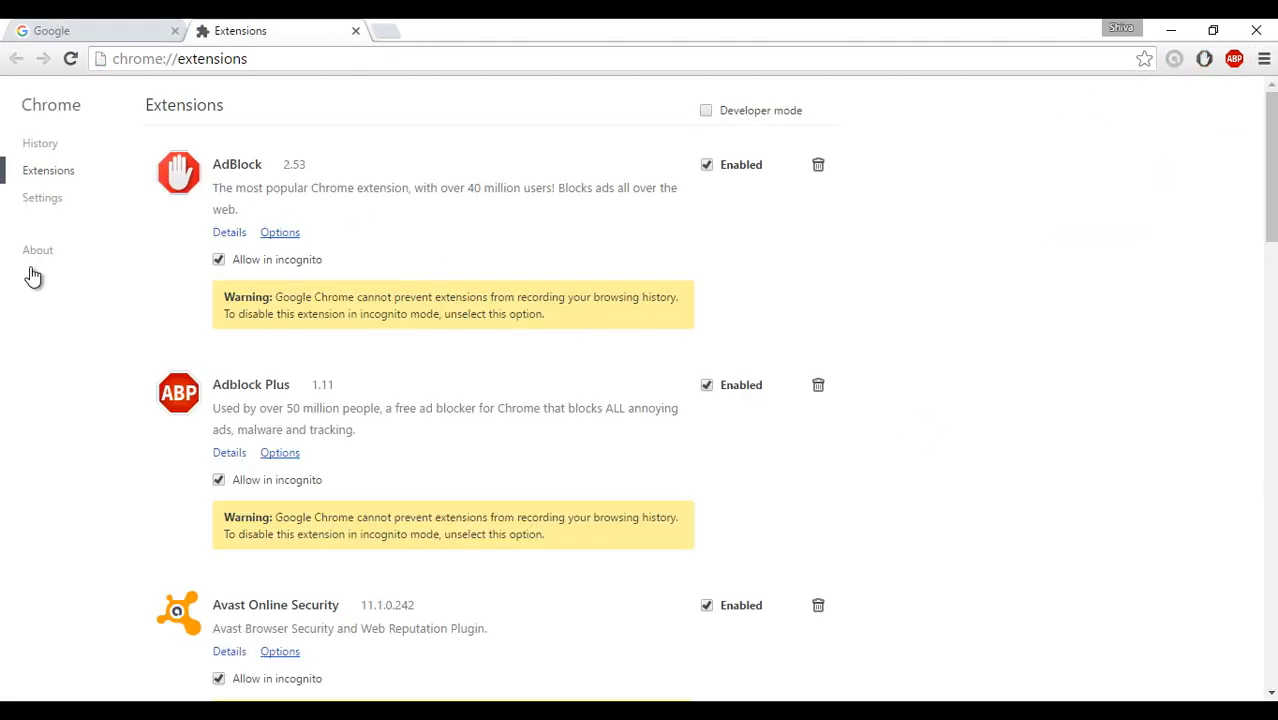
pyautogui.moveTo(1271, 165); pyautogui.dragTo(1271, 620)
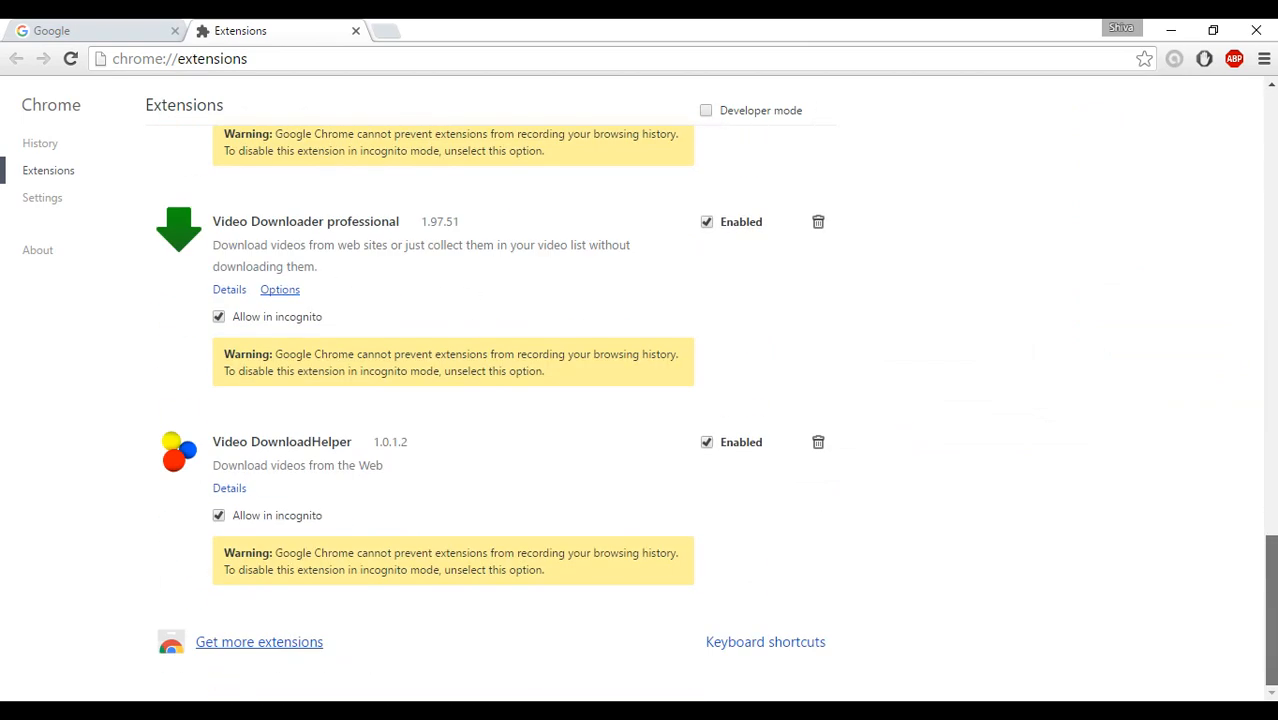
# Step: Search the Chrome Web Store for 'adblock plus', then close the store tab
pyautogui.click(300, 648)
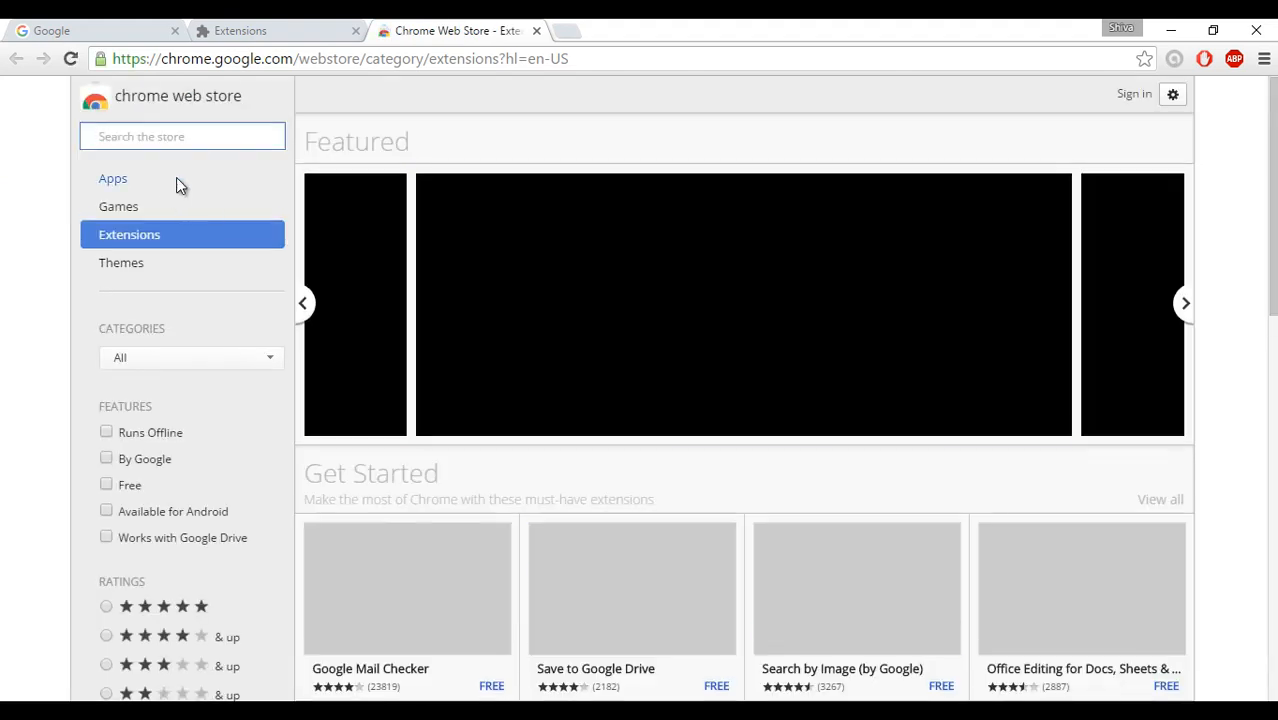
pyautogui.click(191, 138)
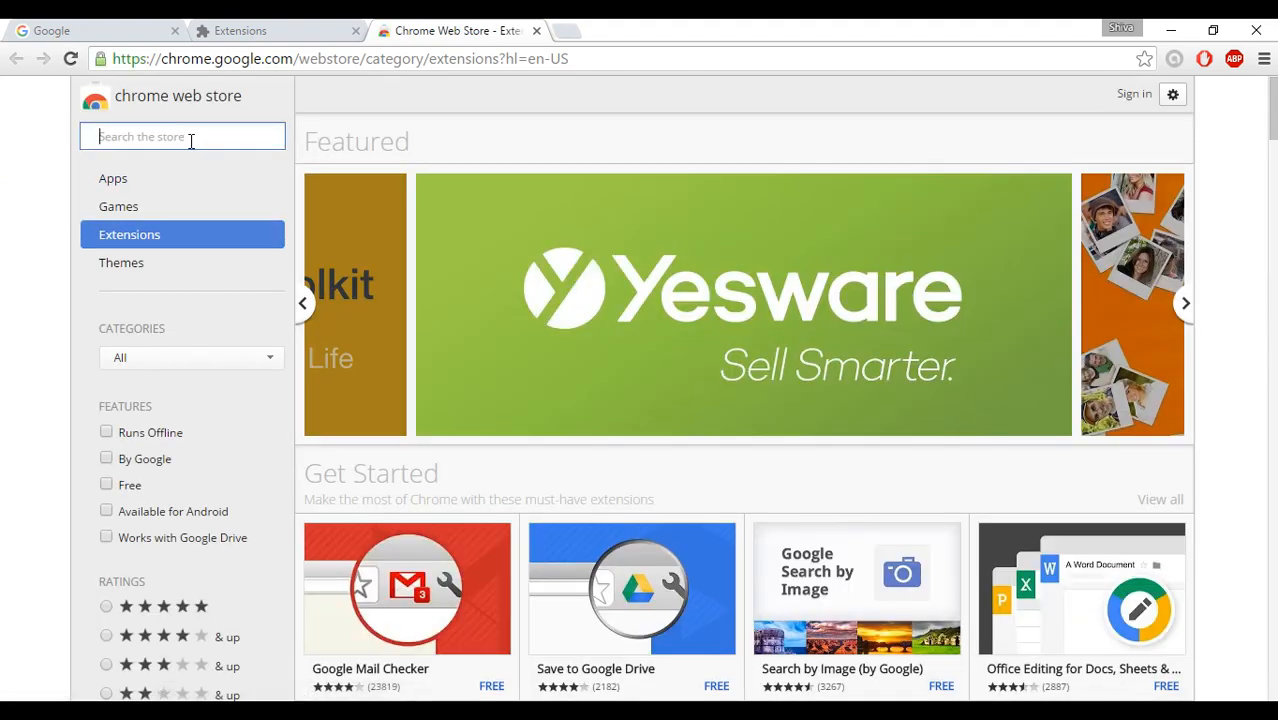
pyautogui.write('adblock')
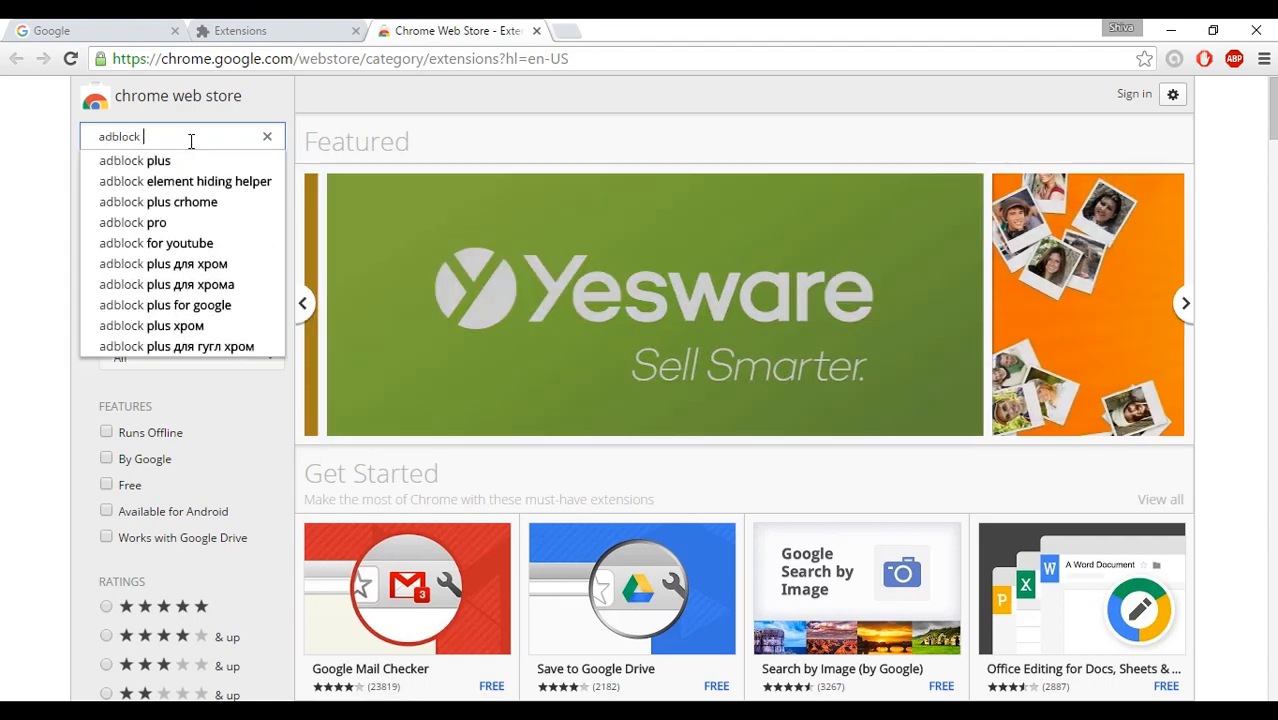
pyautogui.write(' plus')
pyautogui.press('Return')
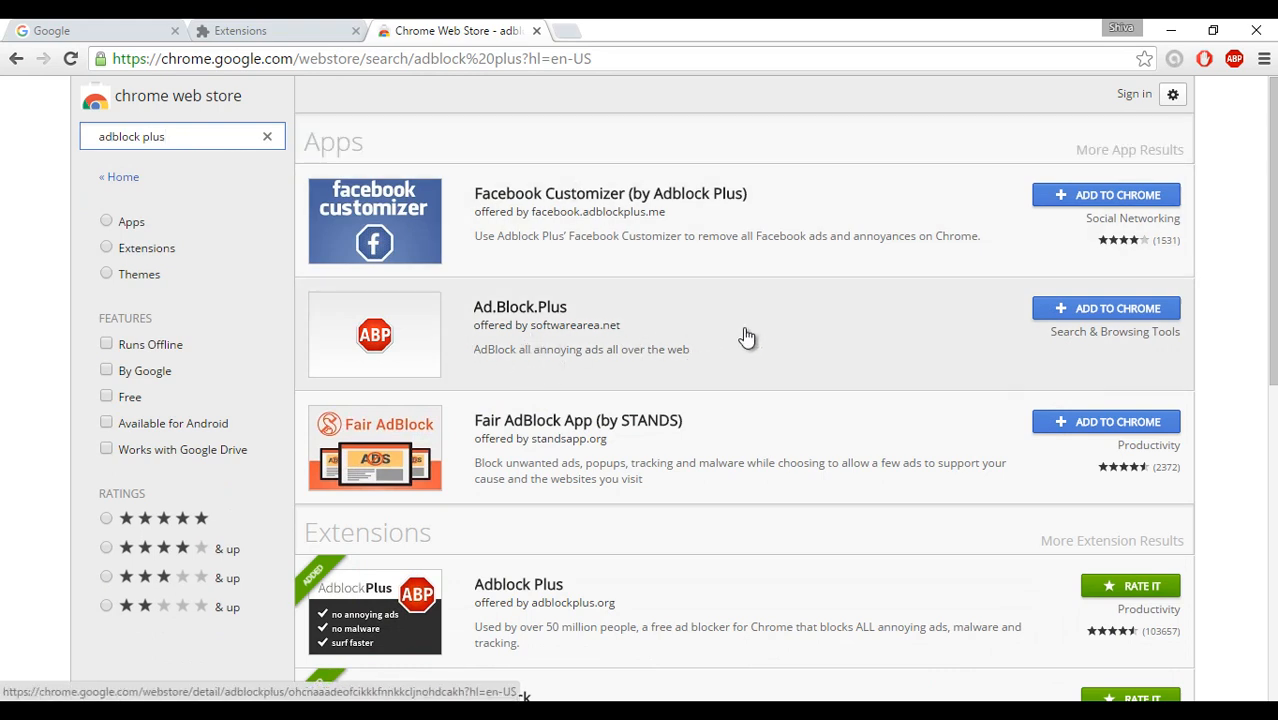
pyautogui.click(537, 31)
# Step: Close the Extensions tab and launch Adblock Plus Options from the toolbar icon
pyautogui.click(357, 31)
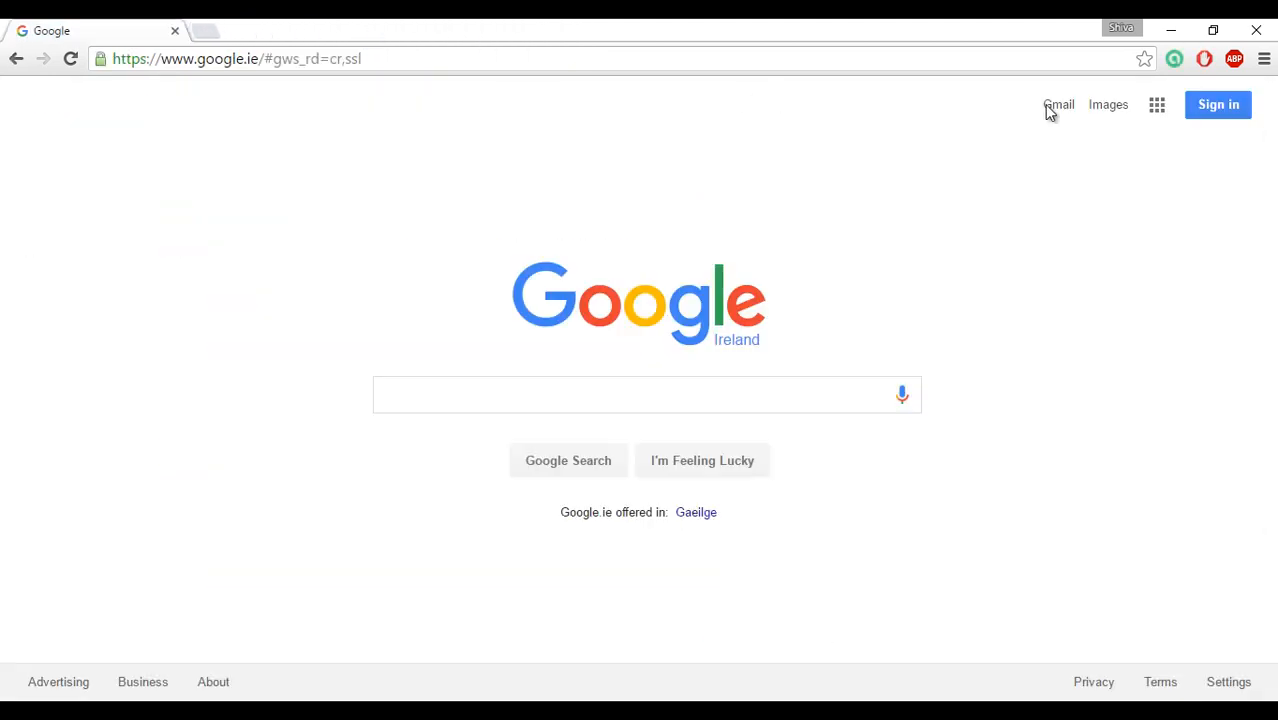
pyautogui.rightClick(1237, 60)
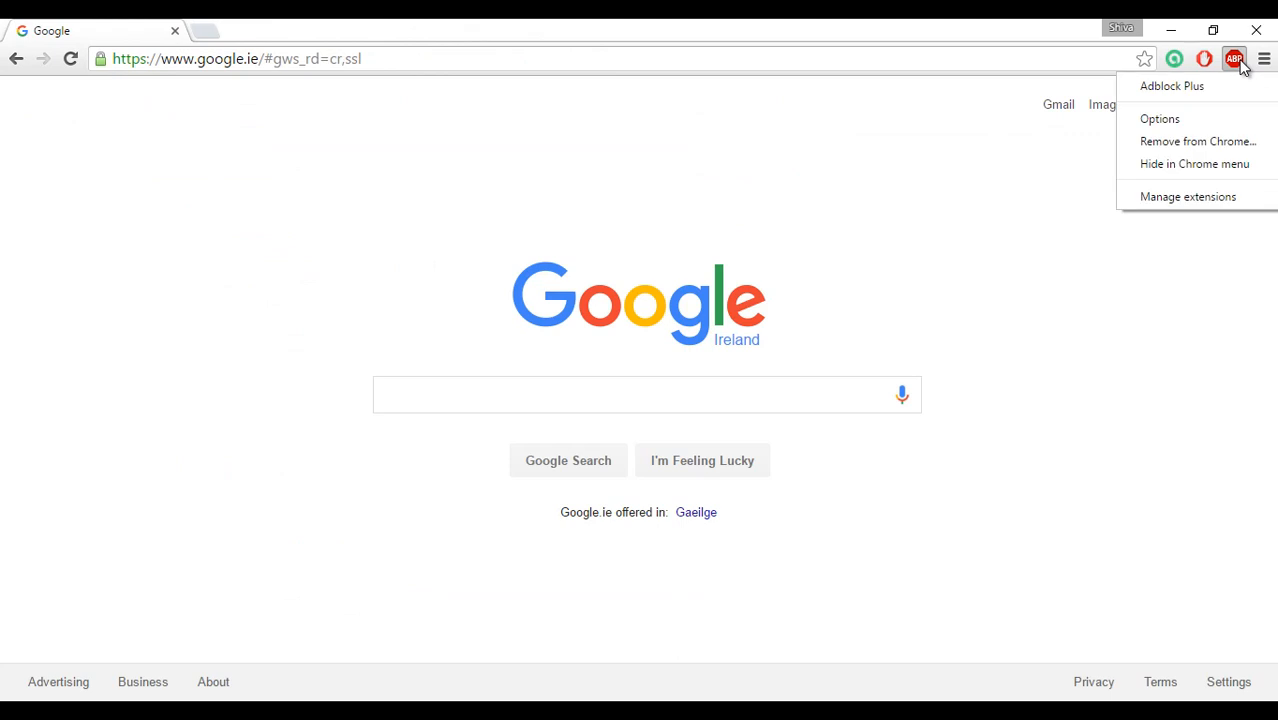
pyautogui.click(1190, 120)
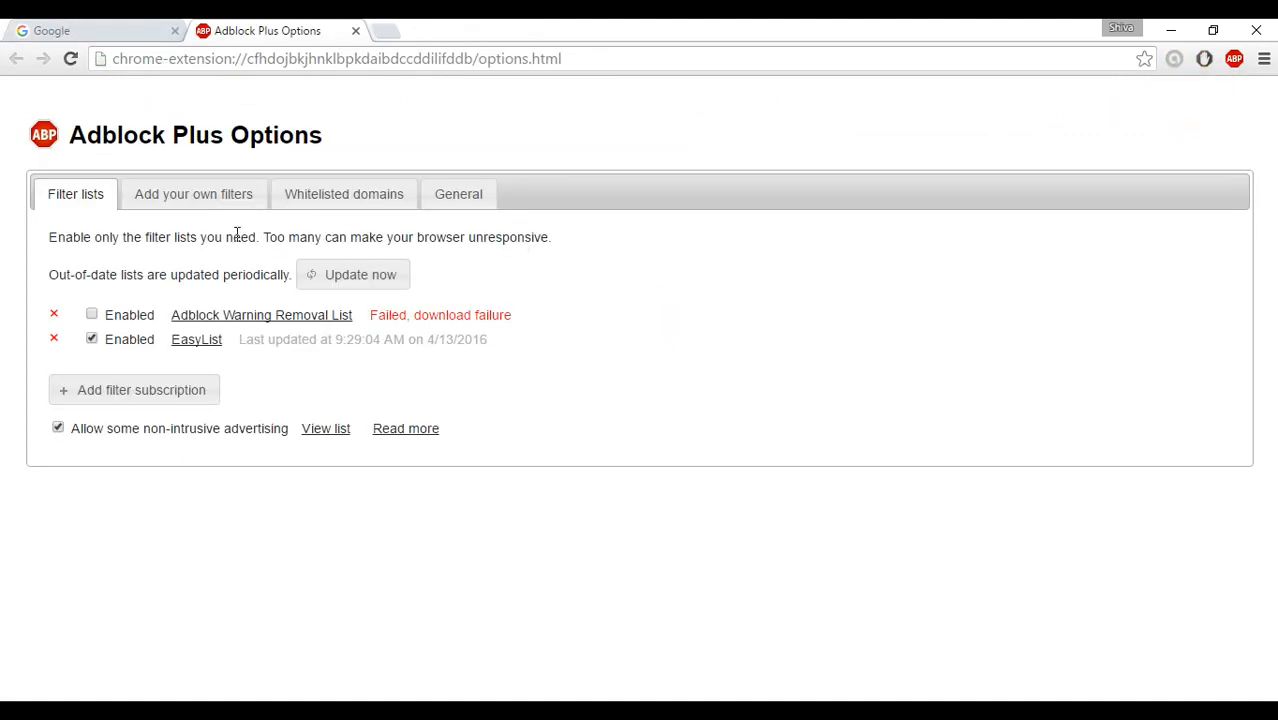
# Step: Add facebook.com/ajax/mercury/change_read_status.php$xmlhttprequest to Adblock Plus's own filter list
pyautogui.click(186, 196)
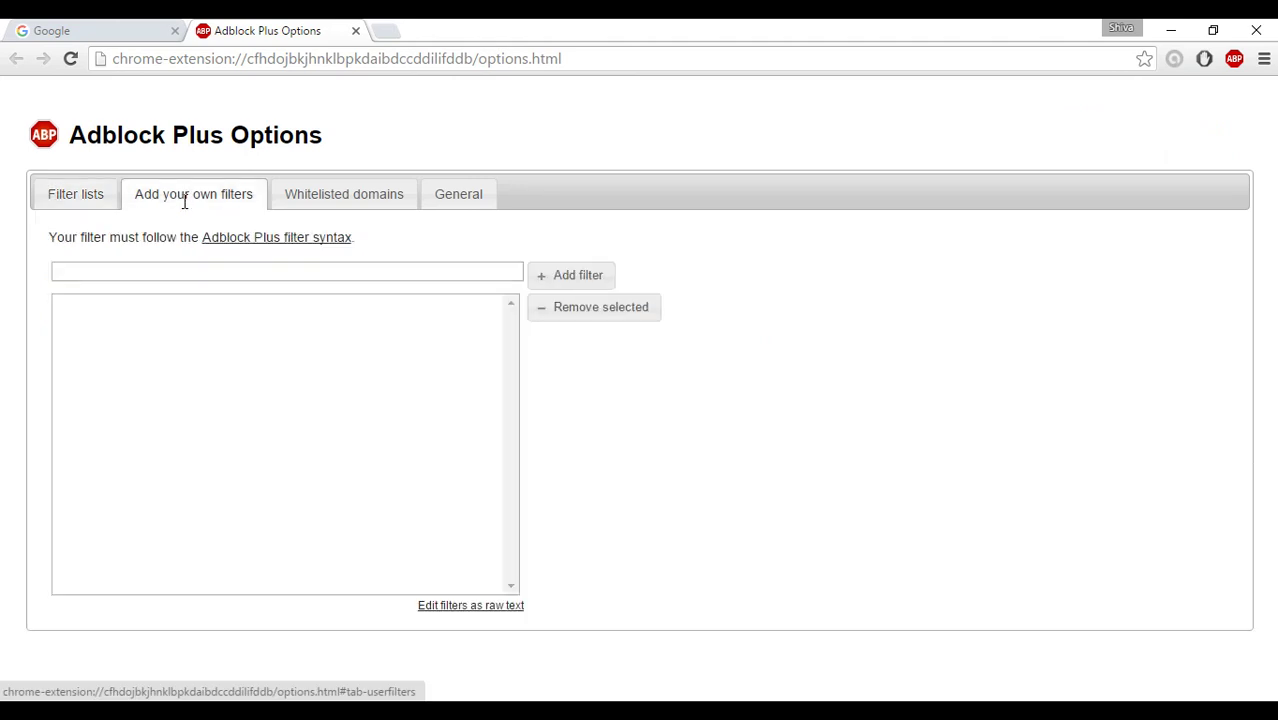
pyautogui.click(198, 266)
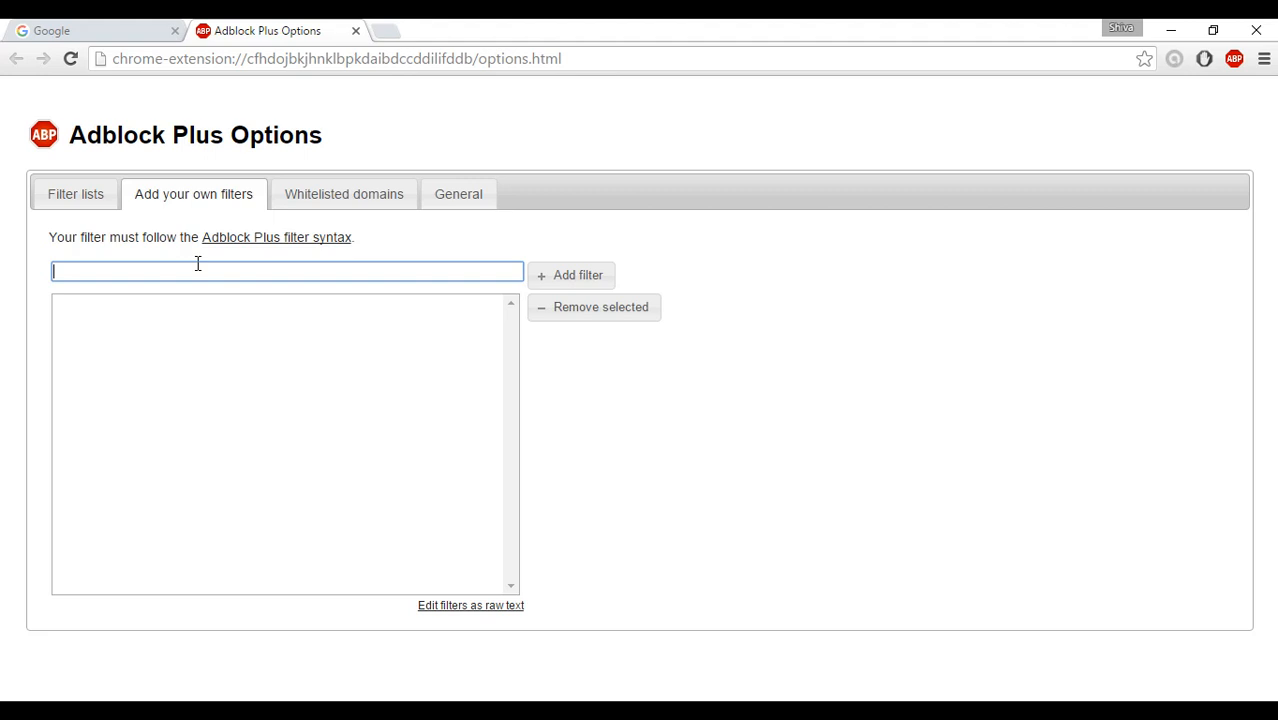
pyautogui.write('http://www.piesearch.com/?uid=abc56c75-f0c4-4116-900b-05d172ca621c')
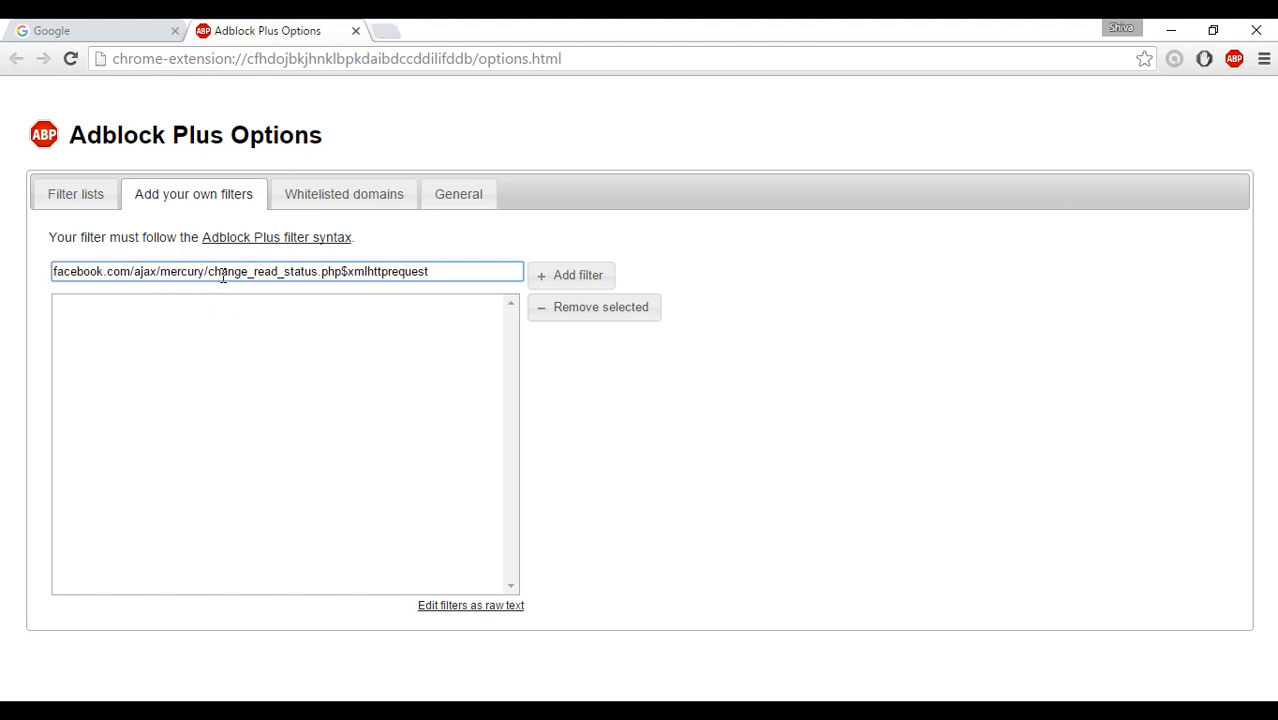
pyautogui.click(568, 275)
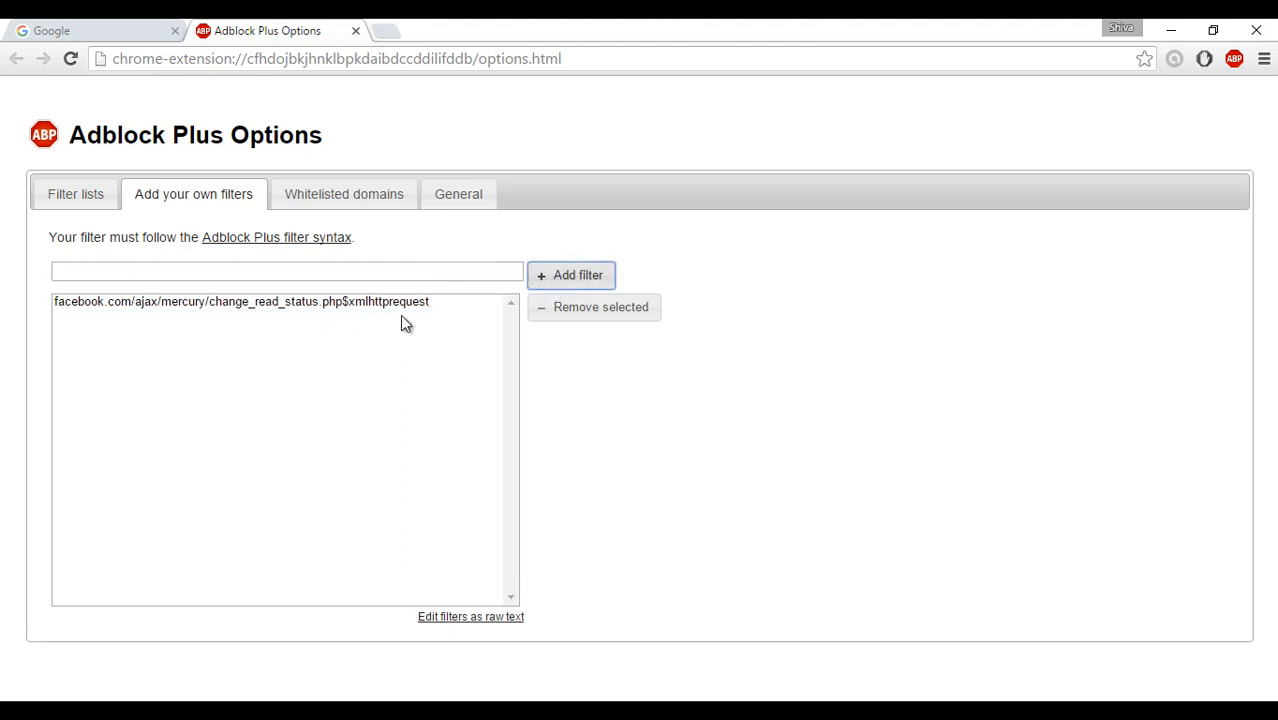
# Step: Leave a fresh new tab open and close the Adblock Plus Options tab
pyautogui.click(387, 31)
pyautogui.click(357, 31)
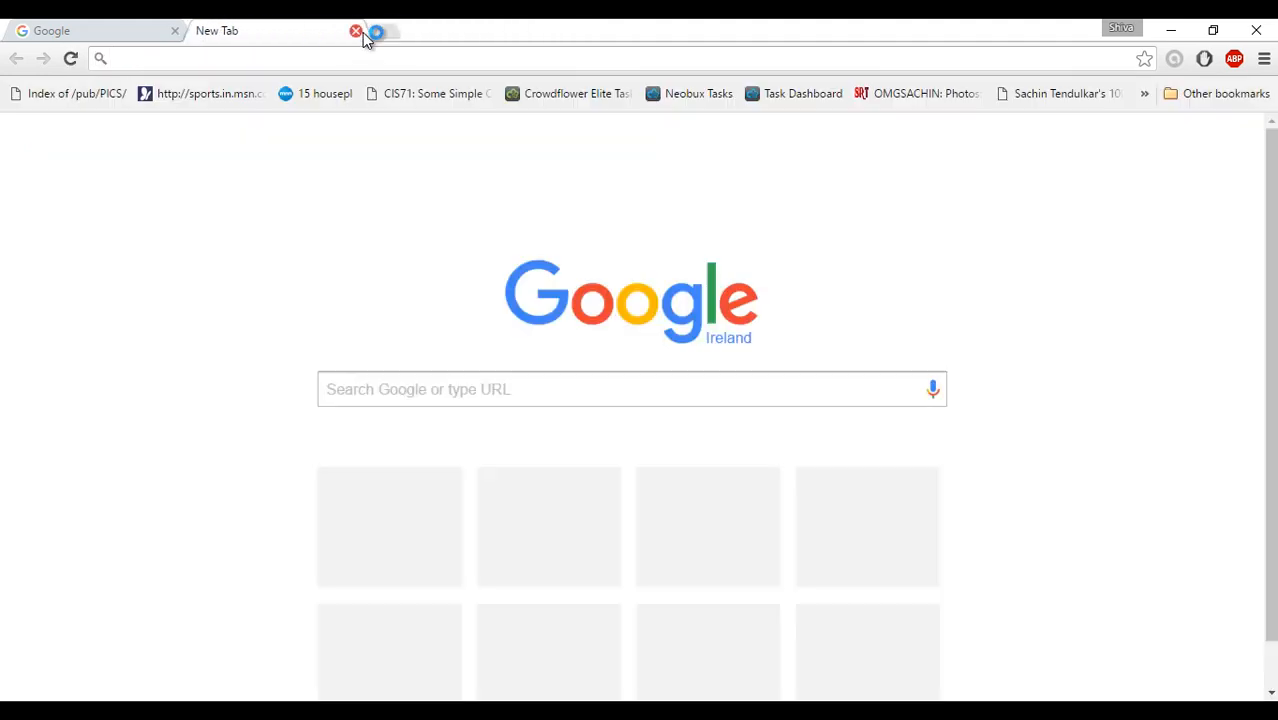